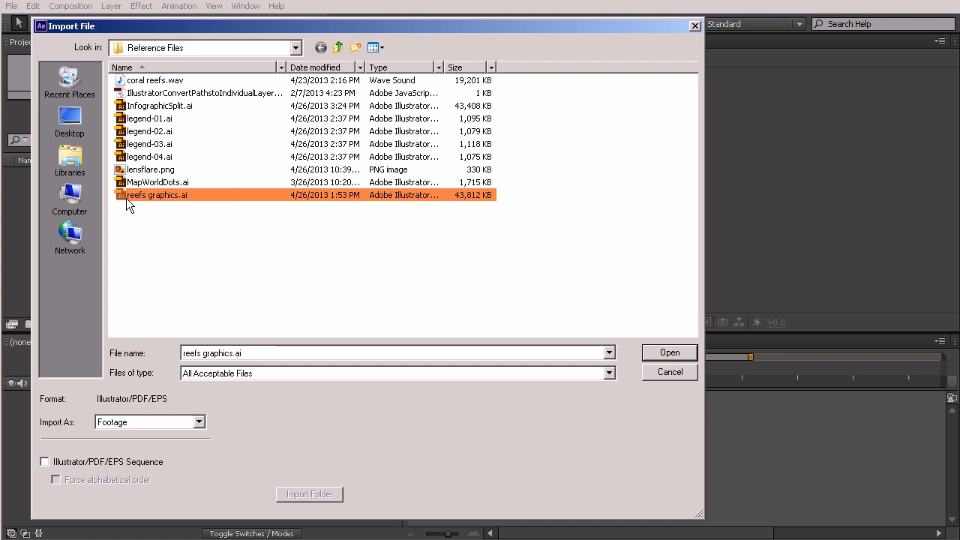
Import InfographicSplit.ai as a composition that retains its layer sizes
click(159, 108)
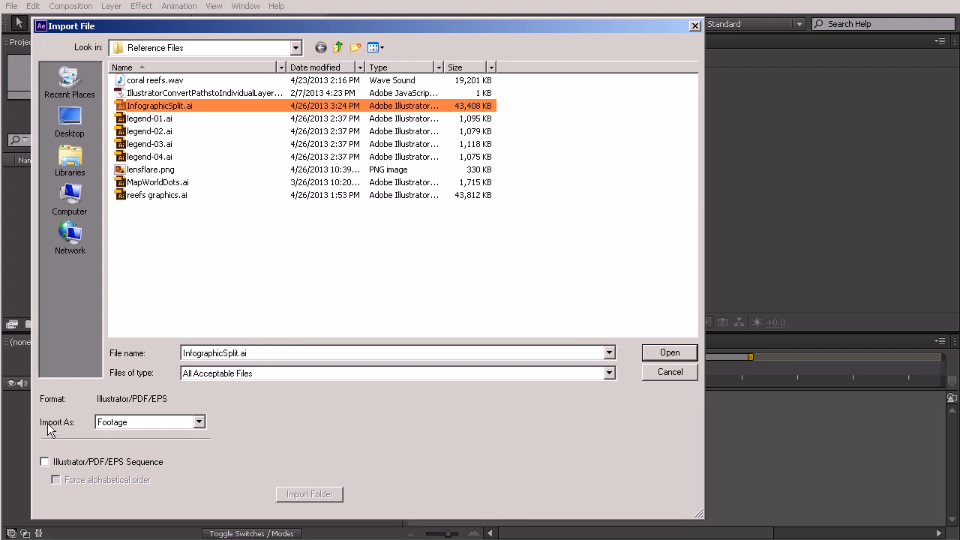
click(161, 424)
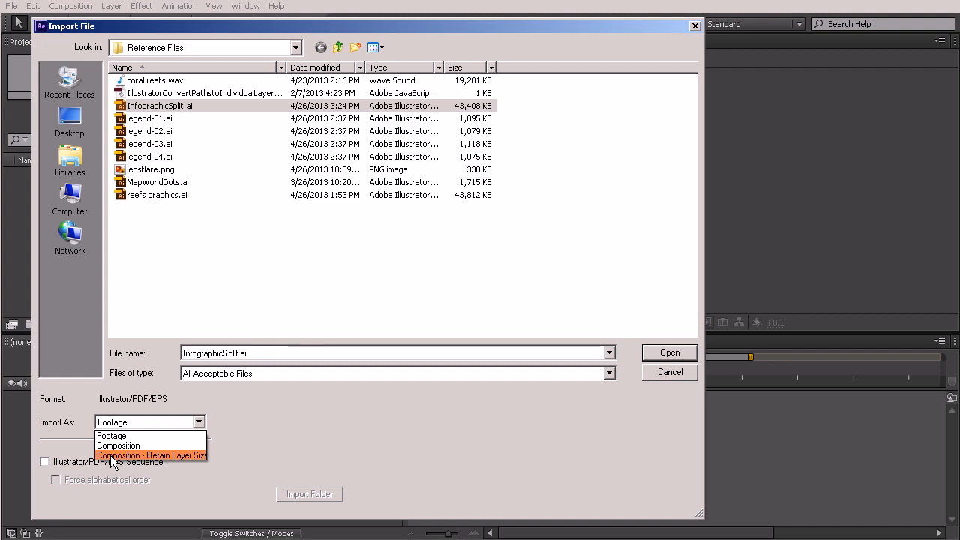
click(112, 455)
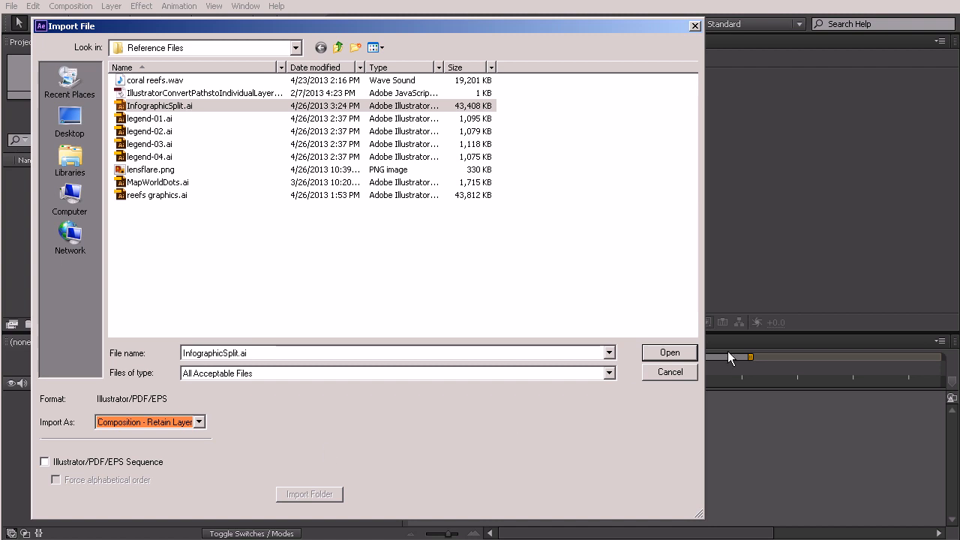
click(660, 353)
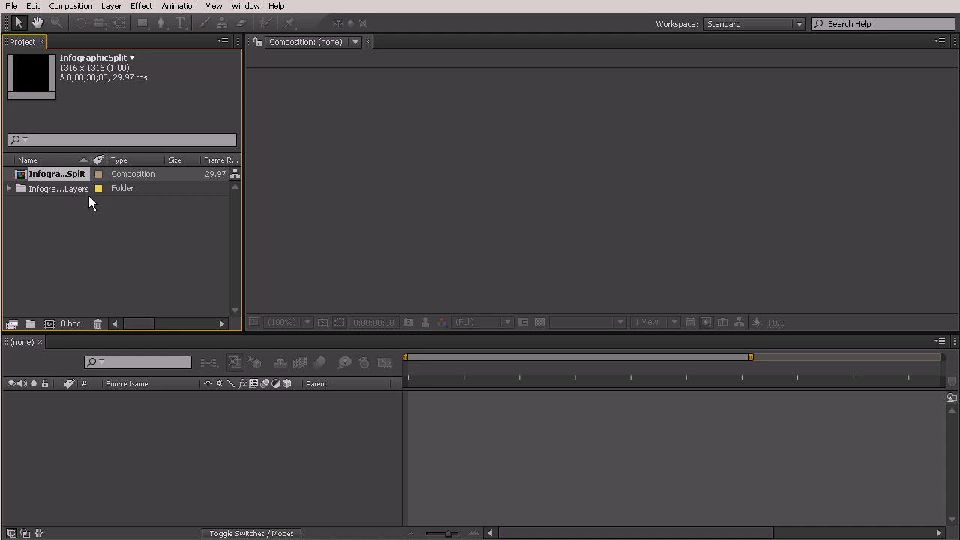
Open the InfographicSplit composition, look over its layers and artwork, and turn on the transparency grid
double_click(39, 176)
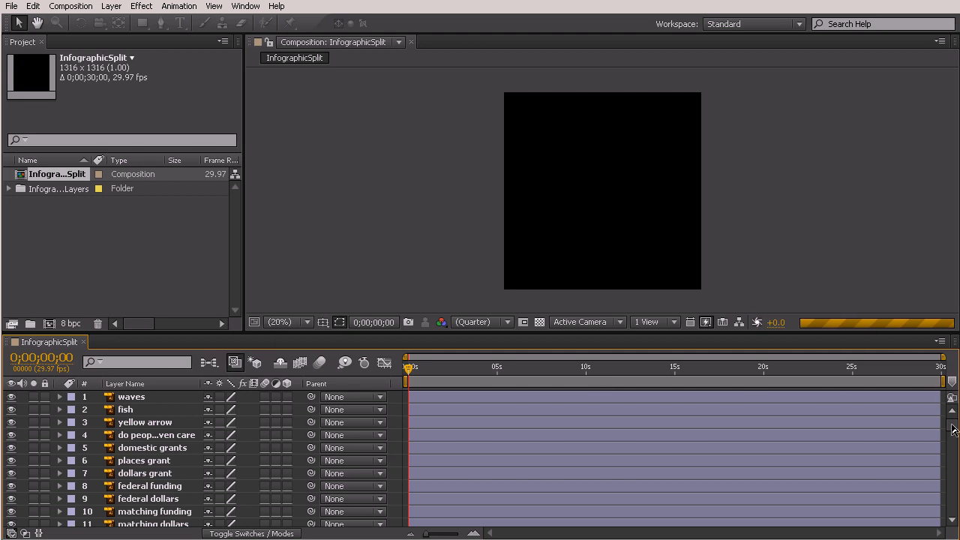
click(953, 504)
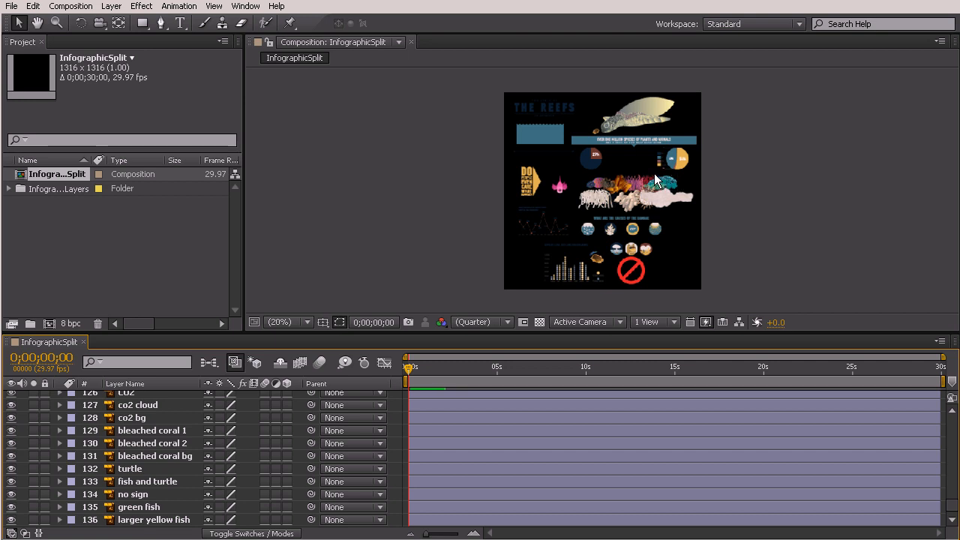
scroll(656, 179, up, 4)
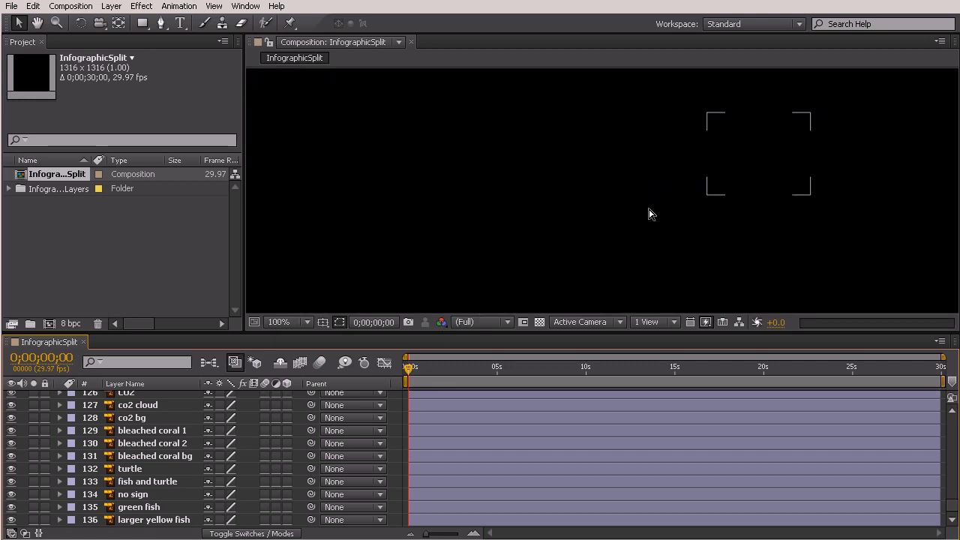
scroll(491, 321, down, 2)
click(490, 321)
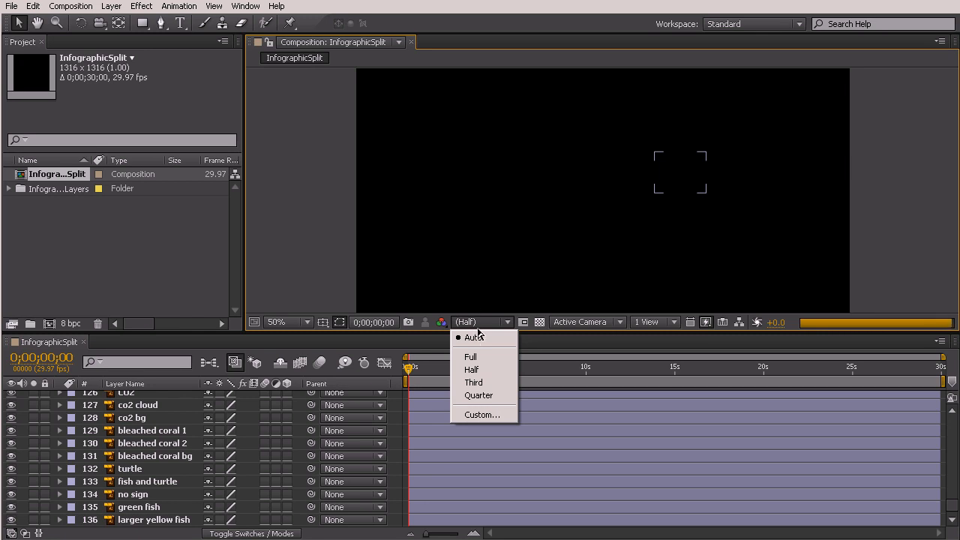
click(888, 156)
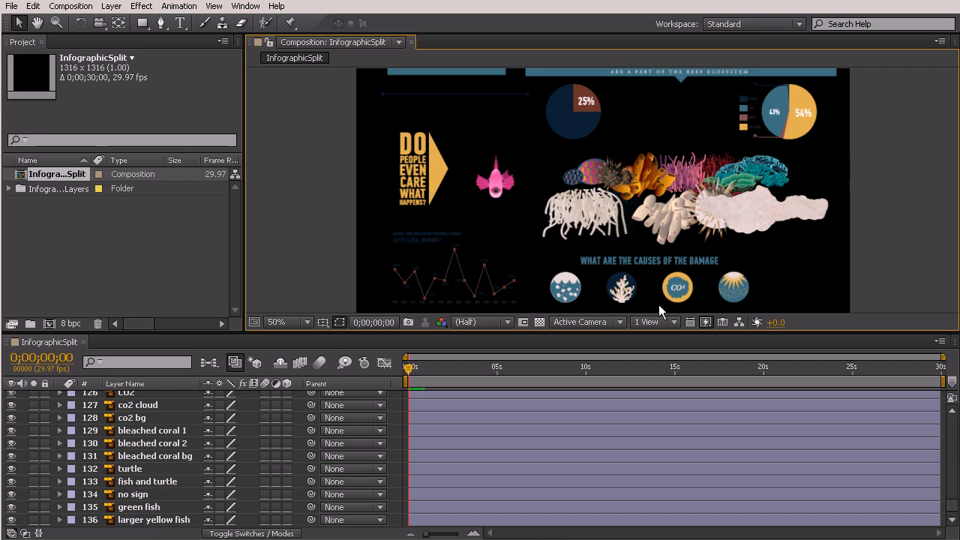
scroll(910, 181, down, 1)
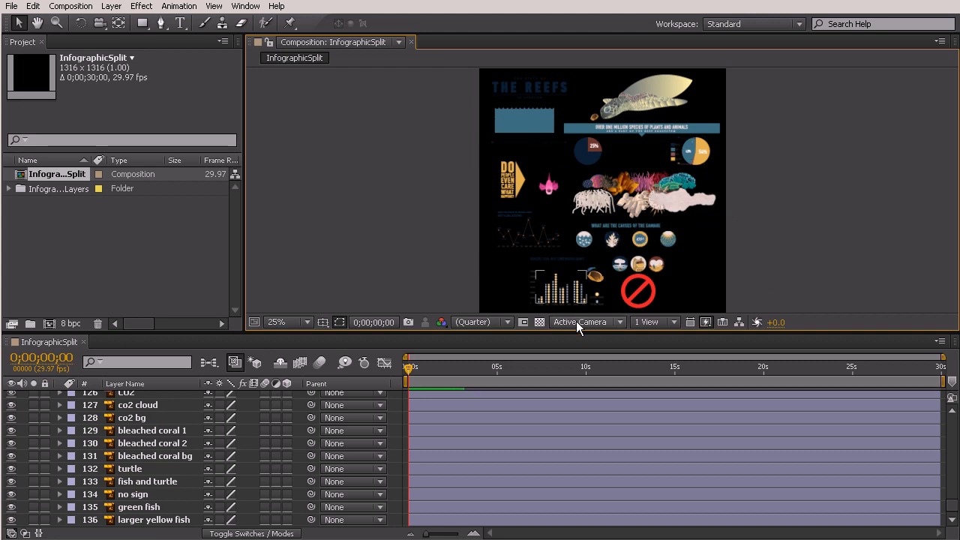
click(539, 322)
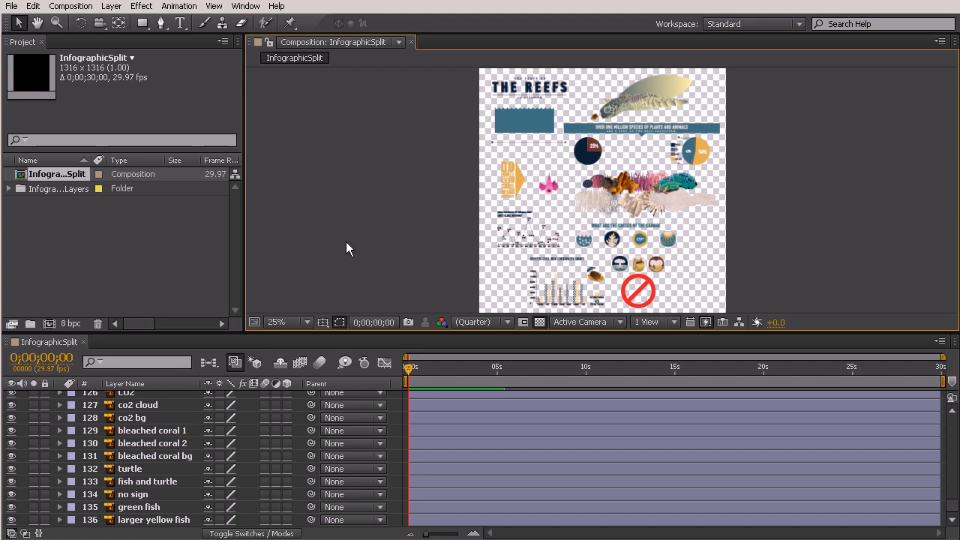
Open the file import dialog for adding more source files to the project
right_click(79, 234)
mouse_move(114, 275)
click(272, 274)
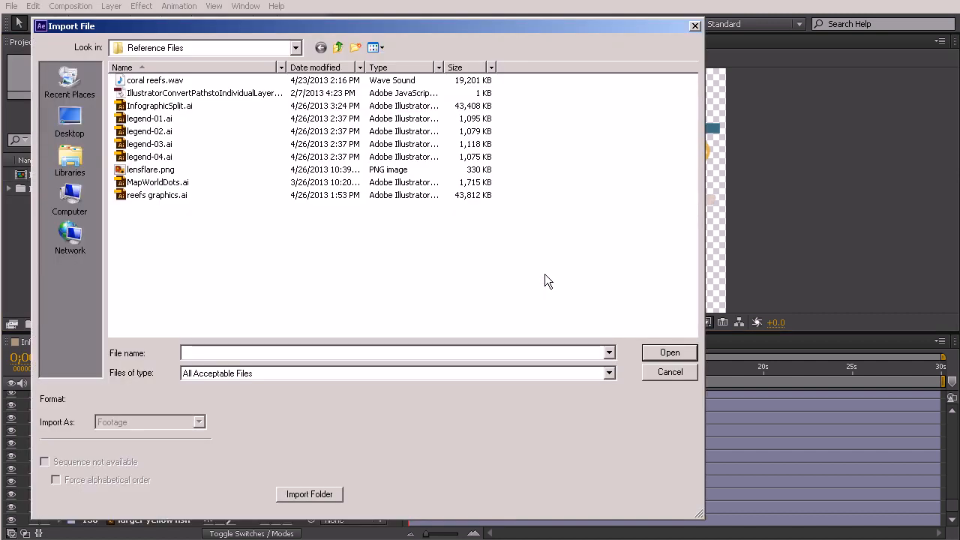
click(165, 118)
shift+click(162, 157)
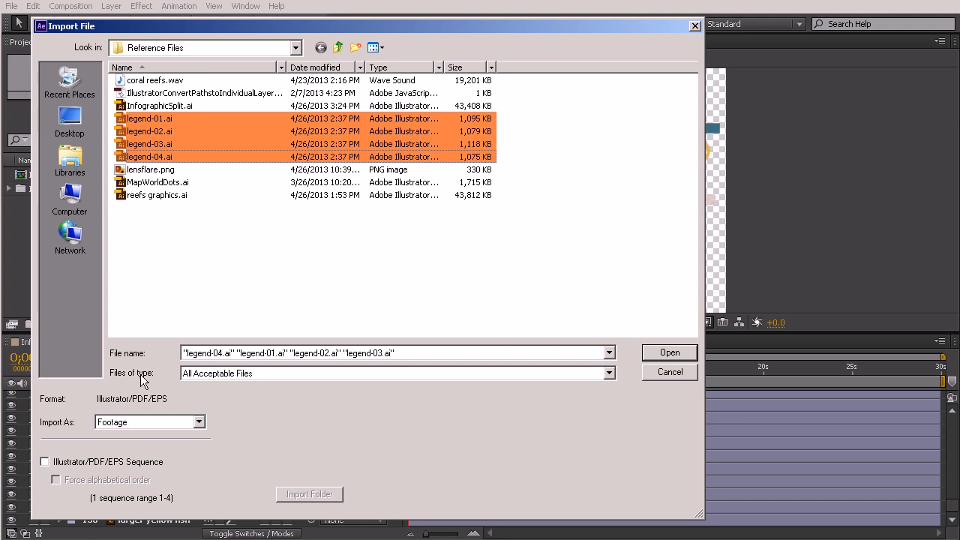
click(41, 461)
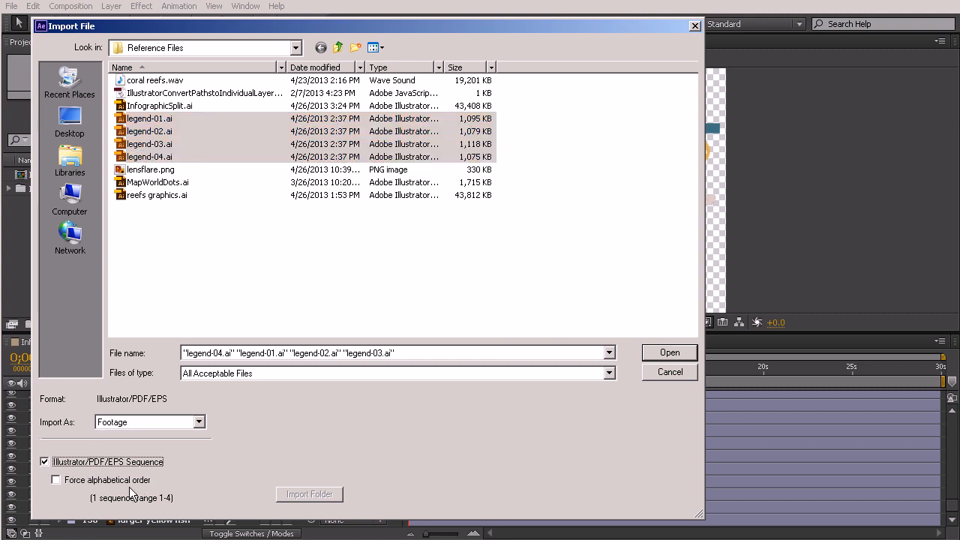
click(45, 461)
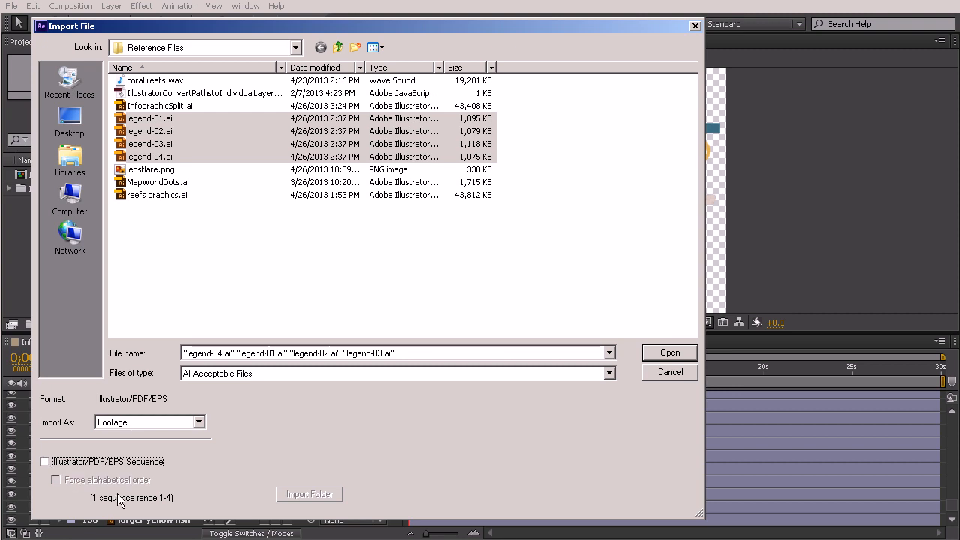
click(197, 423)
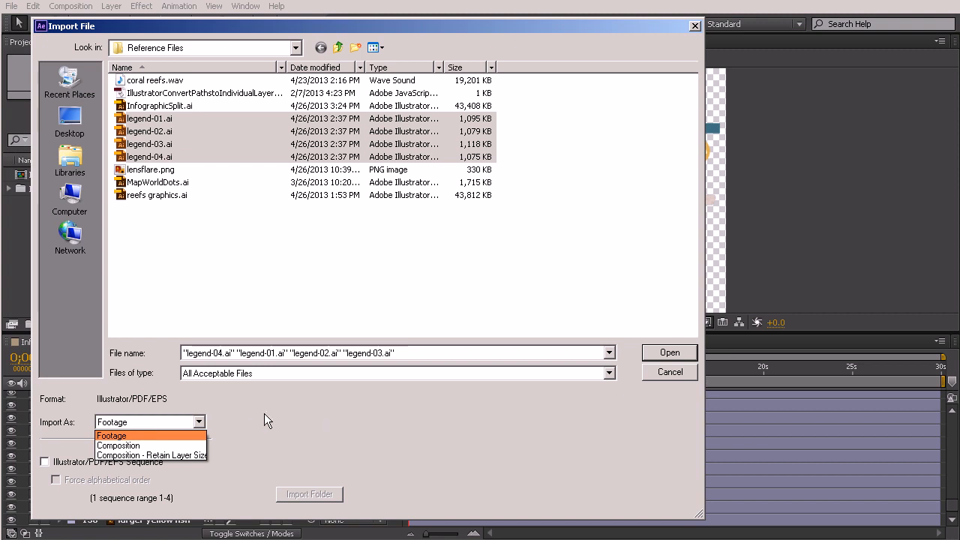
click(63, 444)
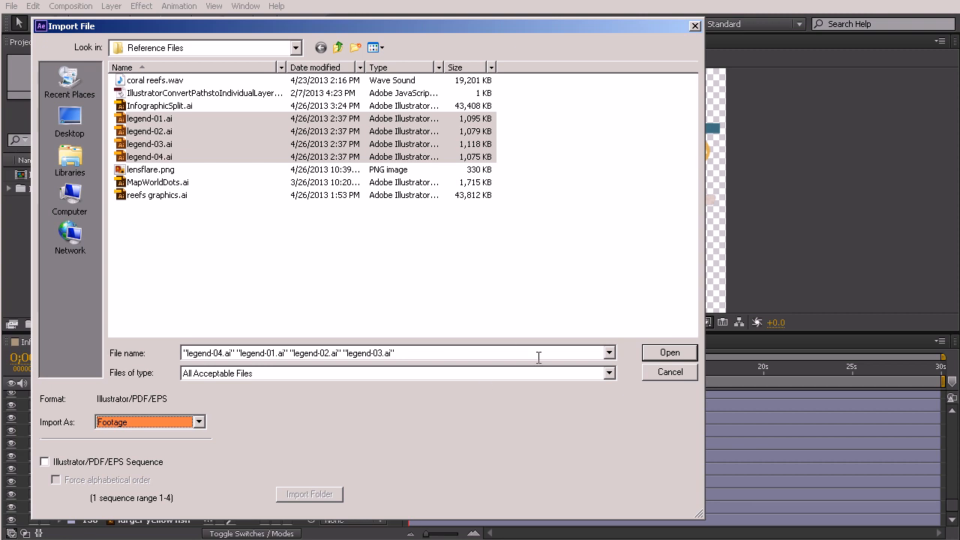
click(193, 182)
click(166, 121)
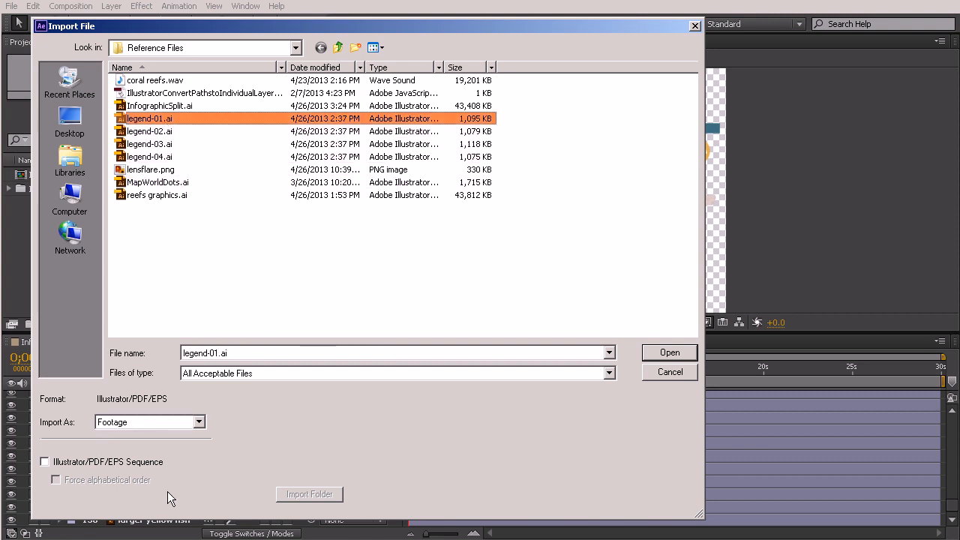
shift+click(173, 145)
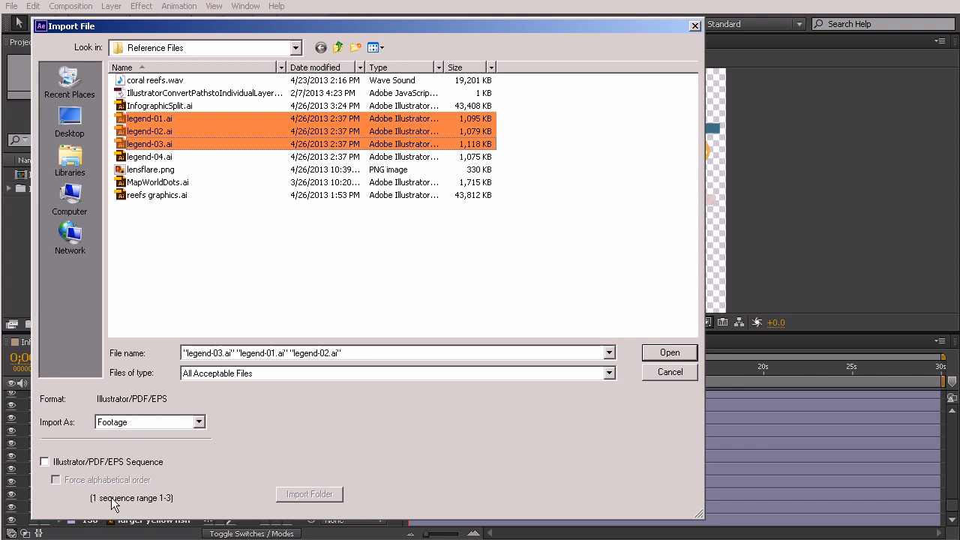
click(200, 266)
Import legend-01.ai and legend-02.ai one after the other as footage
click(168, 120)
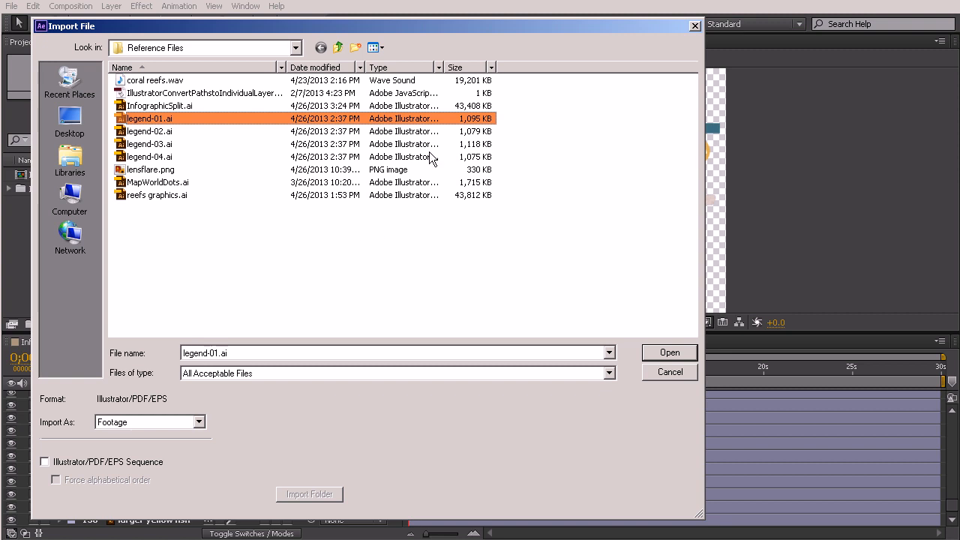
click(679, 350)
right_click(114, 244)
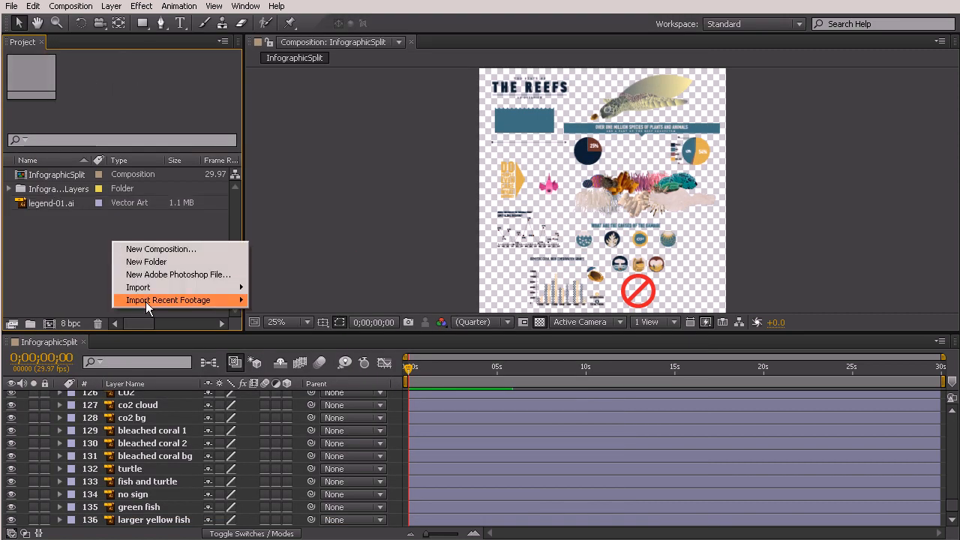
mouse_move(147, 291)
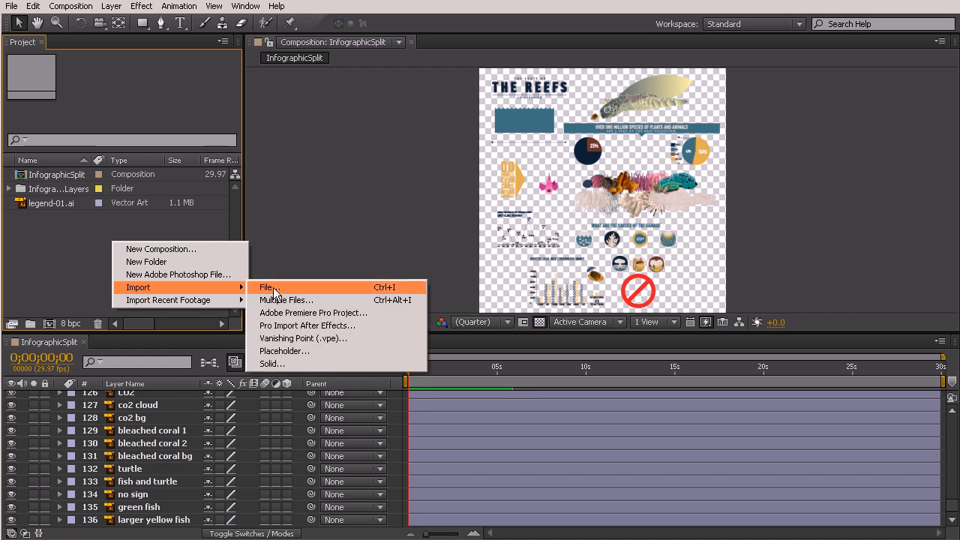
click(275, 289)
click(153, 131)
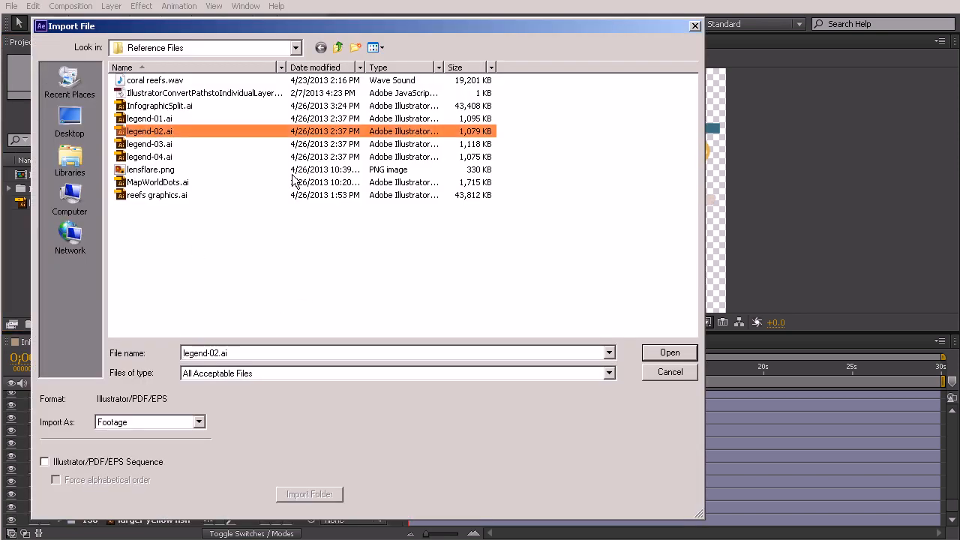
click(678, 354)
Import legend-03.ai and legend-04.ai as footage in a single multiple-file import session
right_click(171, 241)
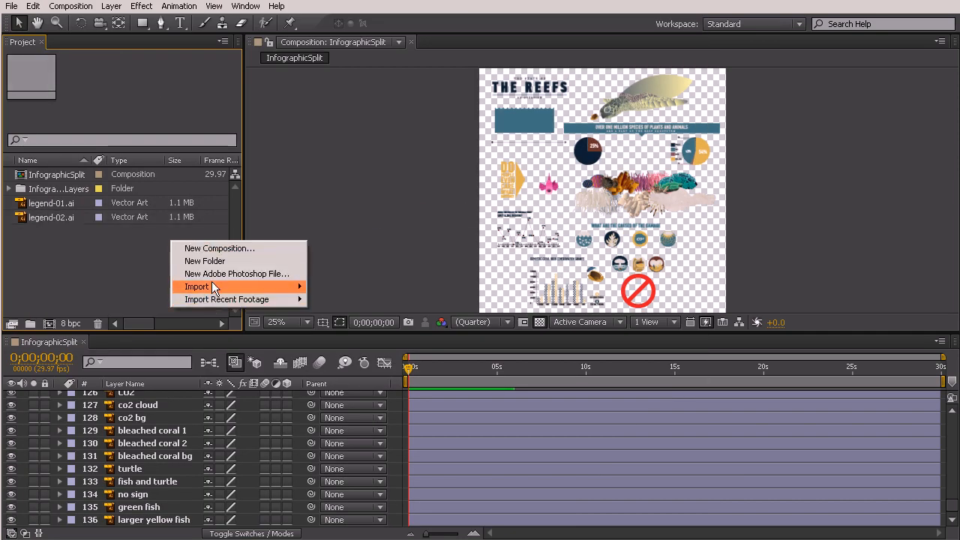
mouse_move(211, 292)
click(349, 299)
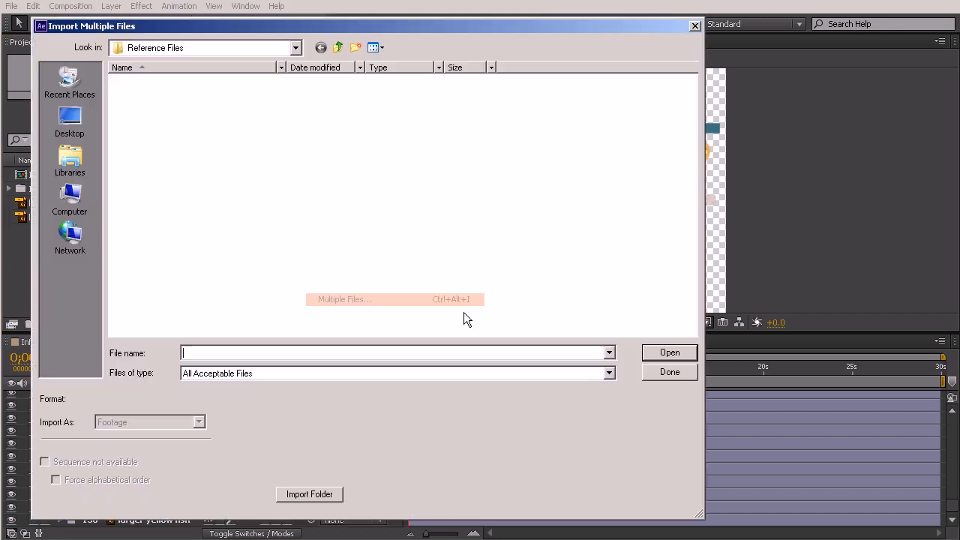
click(154, 144)
click(667, 353)
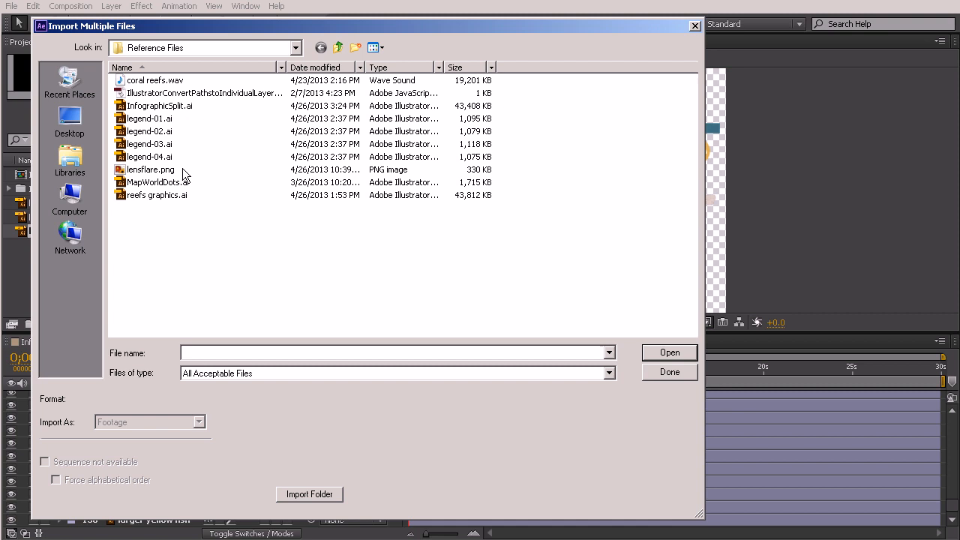
click(184, 157)
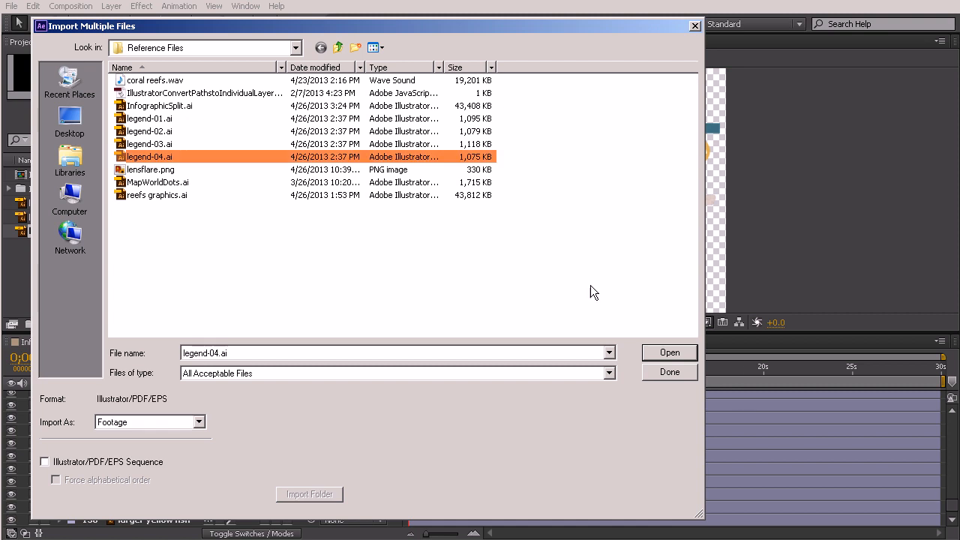
click(682, 353)
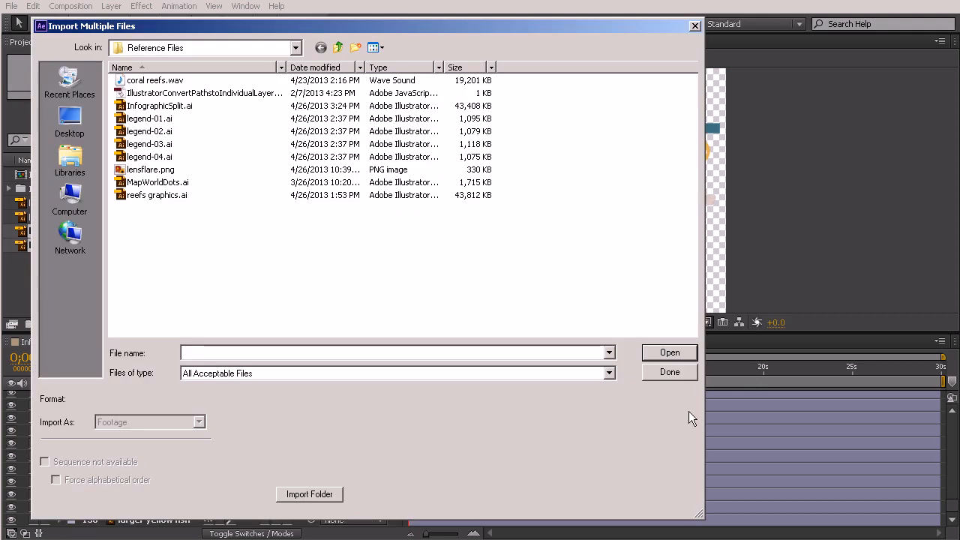
click(669, 371)
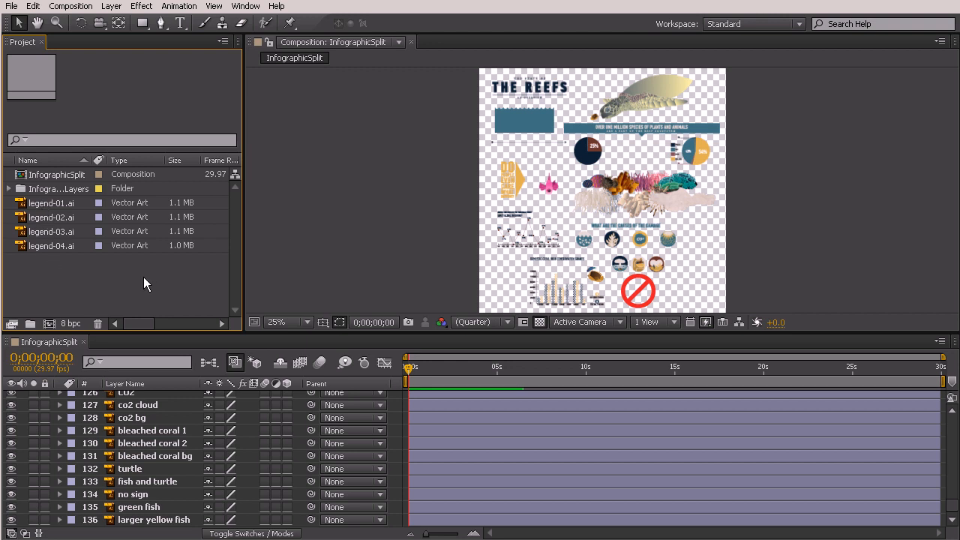
Import the audio file coral reefs.wav as footage and clear the selection in the project
right_click(101, 264)
mouse_move(122, 310)
click(256, 309)
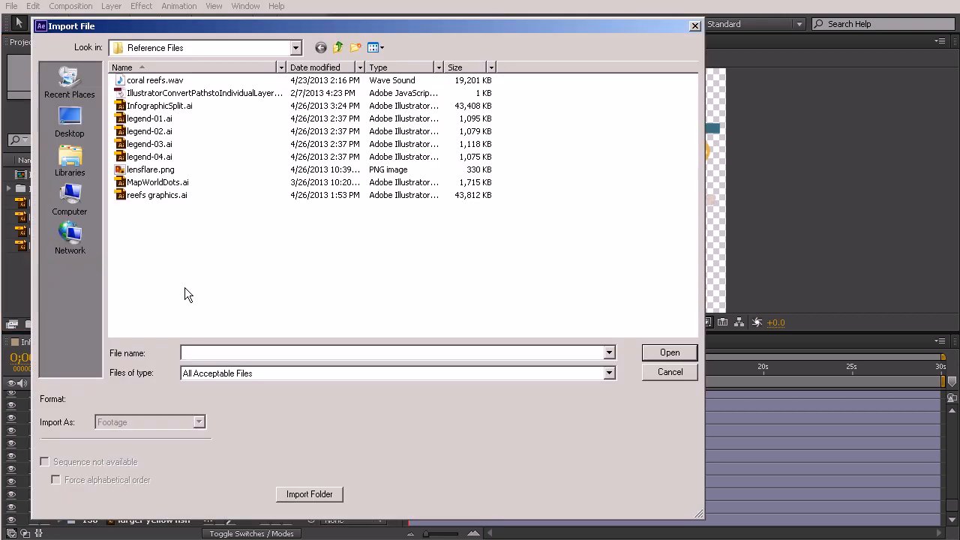
click(153, 79)
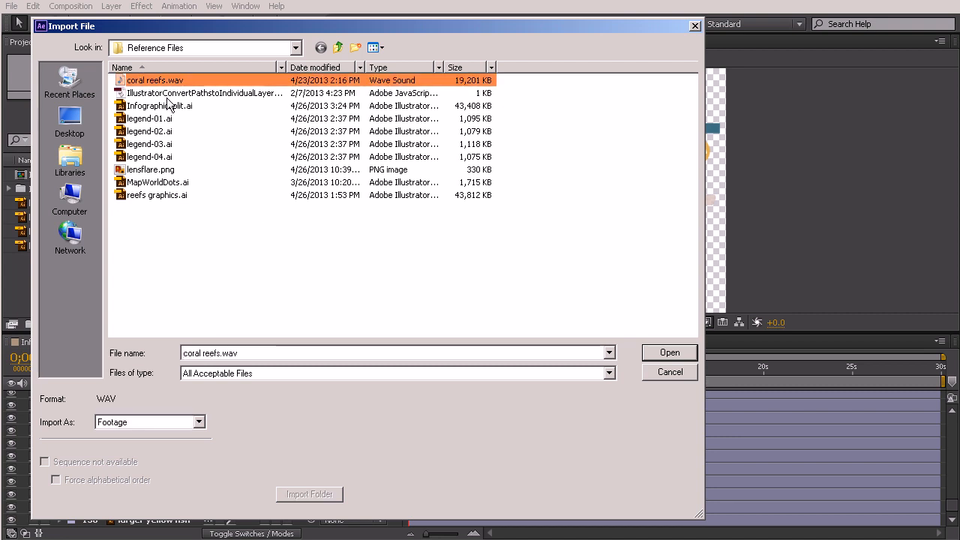
click(660, 354)
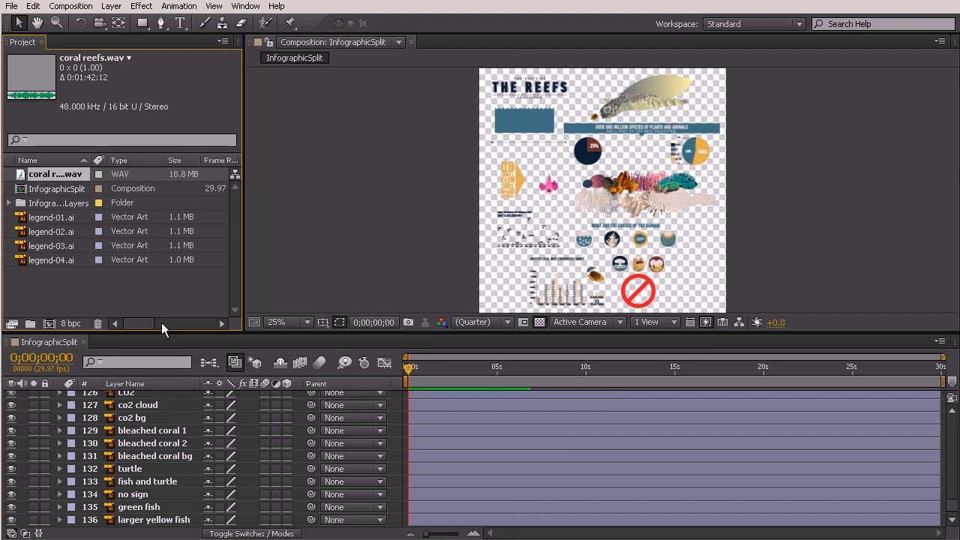
click(181, 288)
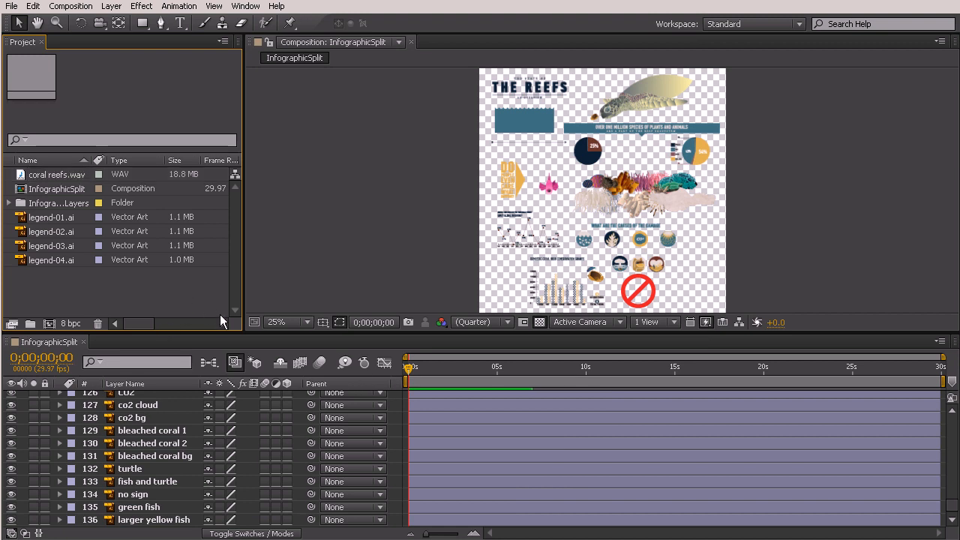
Import lensflare.png and MapWorldDots.ai together as footage and clear the selection in the project
right_click(158, 291)
mouse_move(247, 330)
click(315, 331)
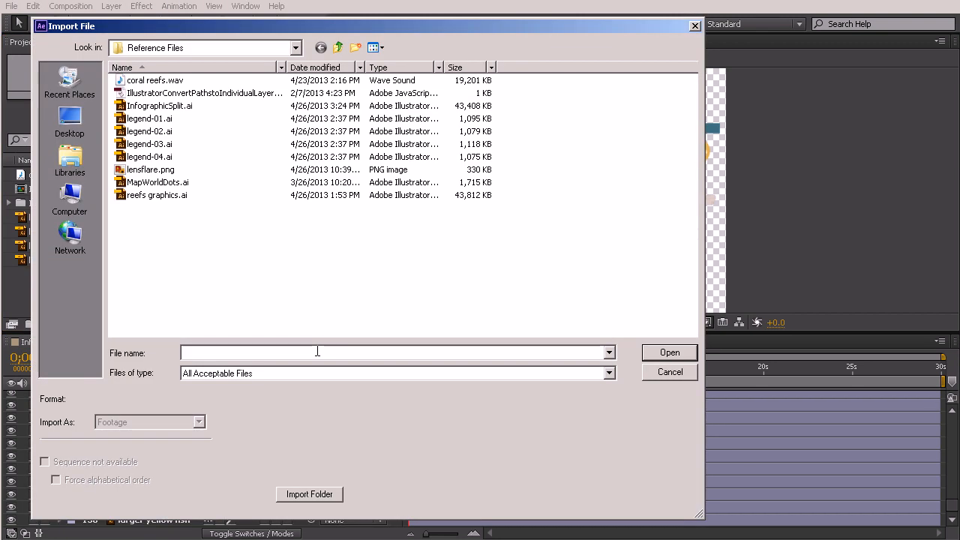
click(154, 171)
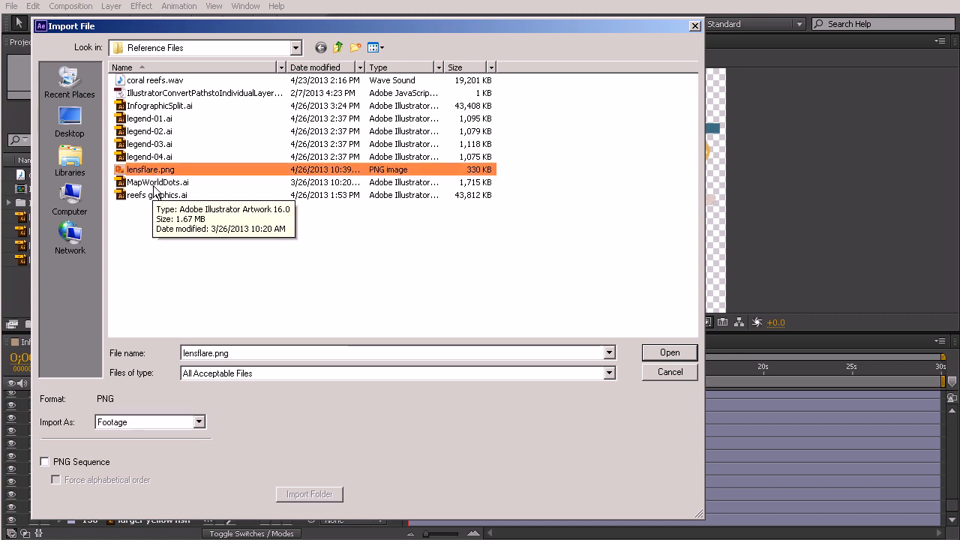
ctrl+click(154, 184)
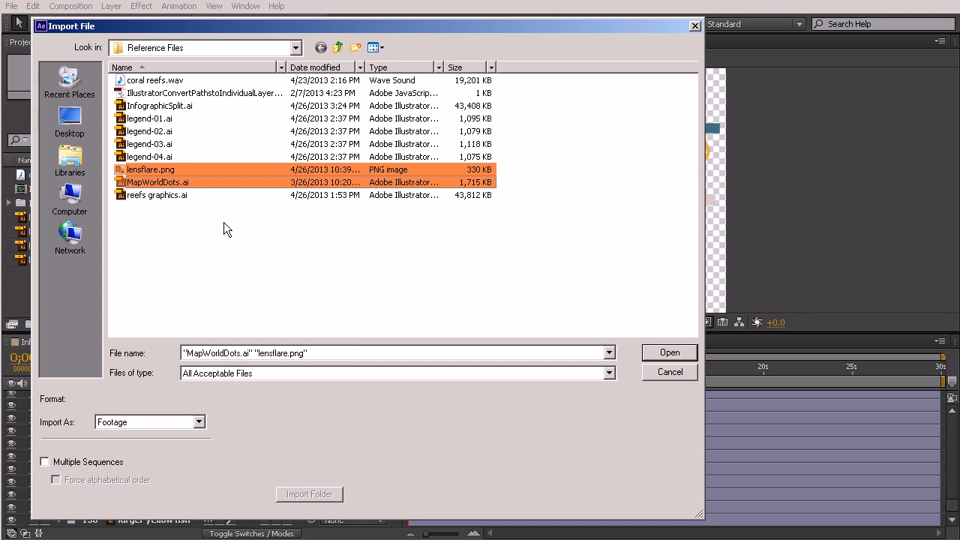
click(675, 352)
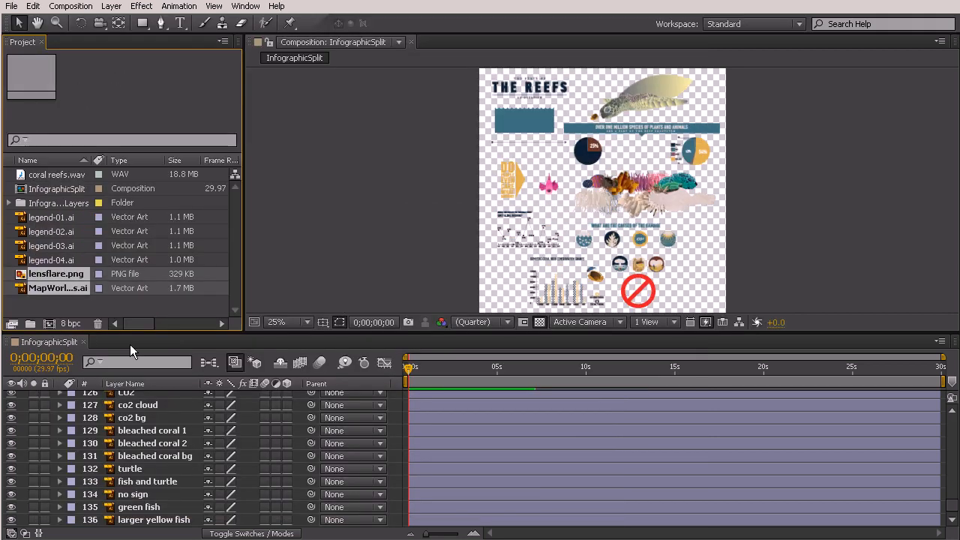
click(110, 305)
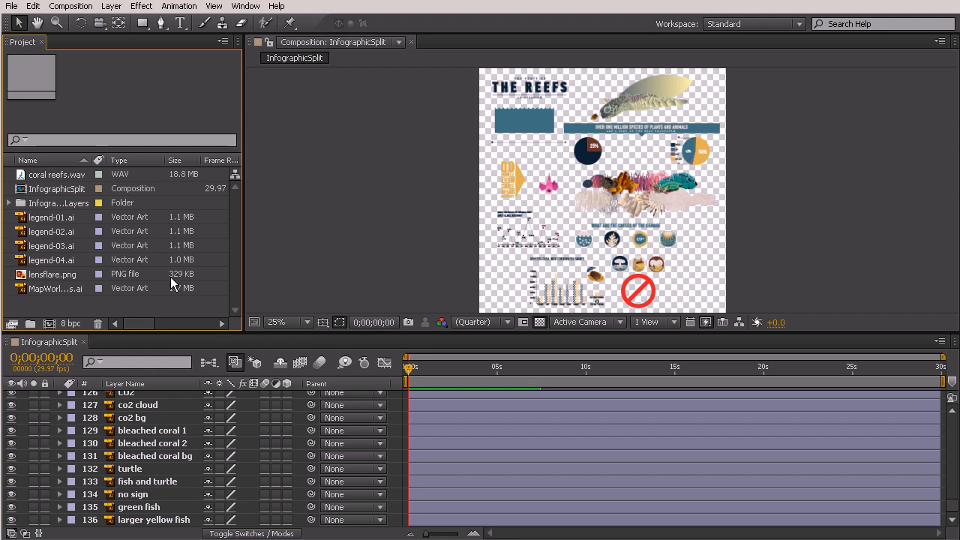
Create a project folder named graphics
click(65, 177)
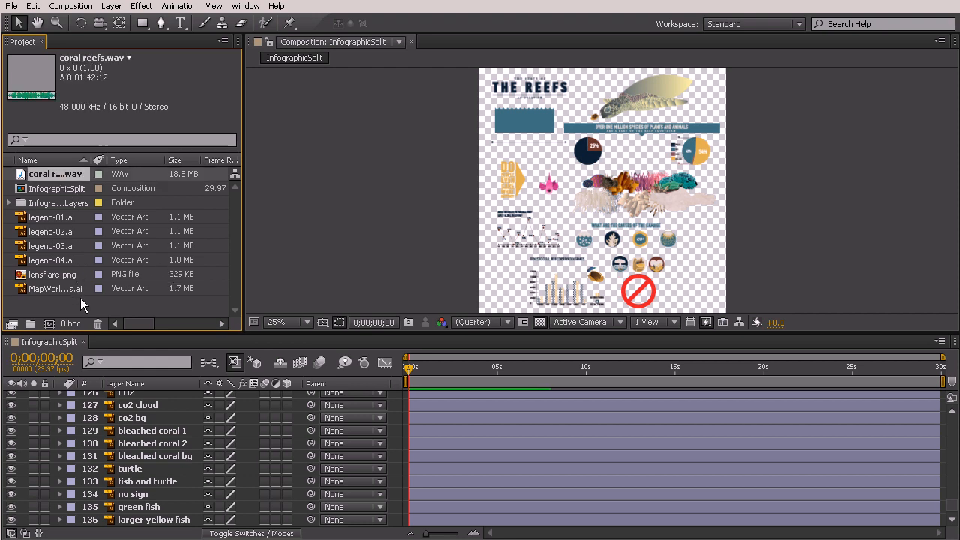
click(81, 299)
right_click(83, 299)
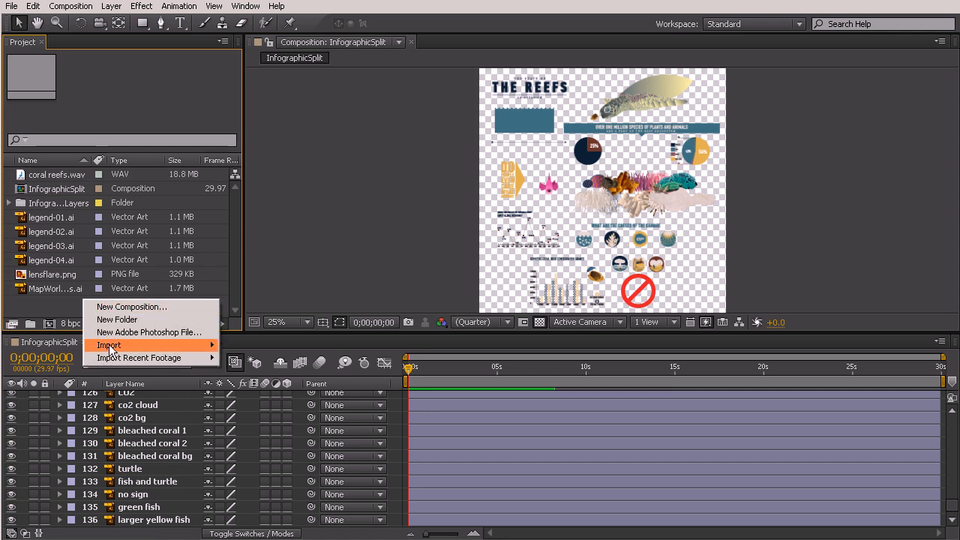
click(120, 320)
text(graphics)
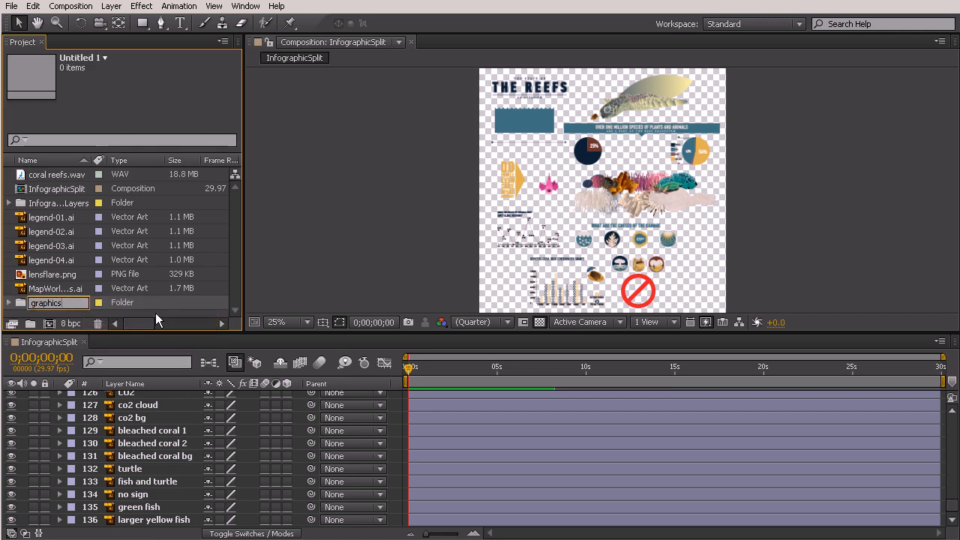
Look through the individual layer files inside the InfographicSplit Layers folder and collapse it again
click(60, 221)
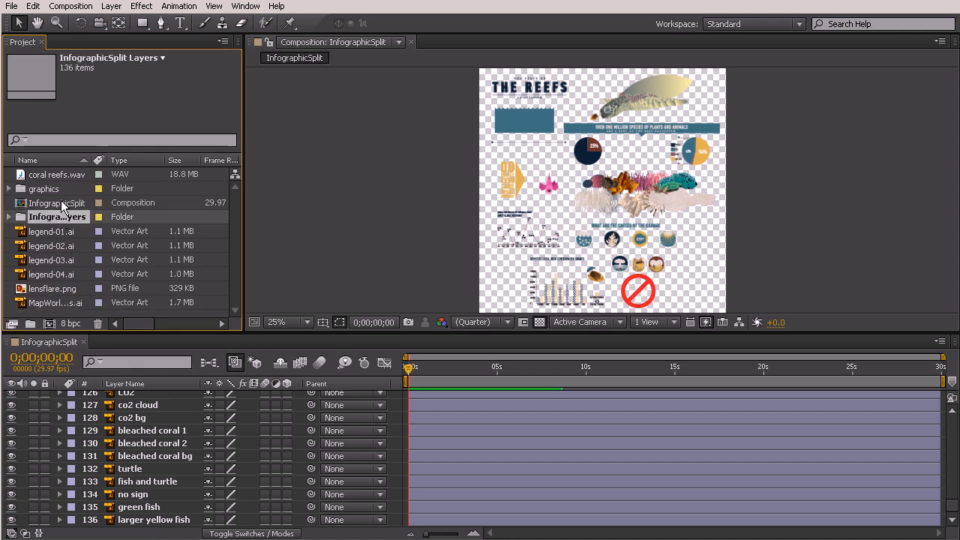
click(9, 217)
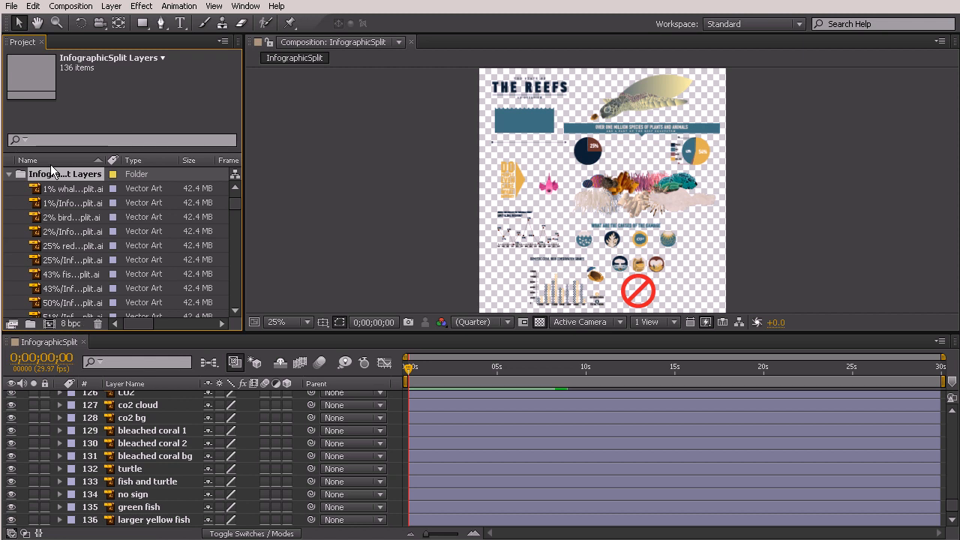
click(68, 202)
scroll(73, 261, down, 2)
scroll(73, 261, down, 7)
scroll(72, 235, up, 4)
scroll(72, 235, up, 20)
click(9, 217)
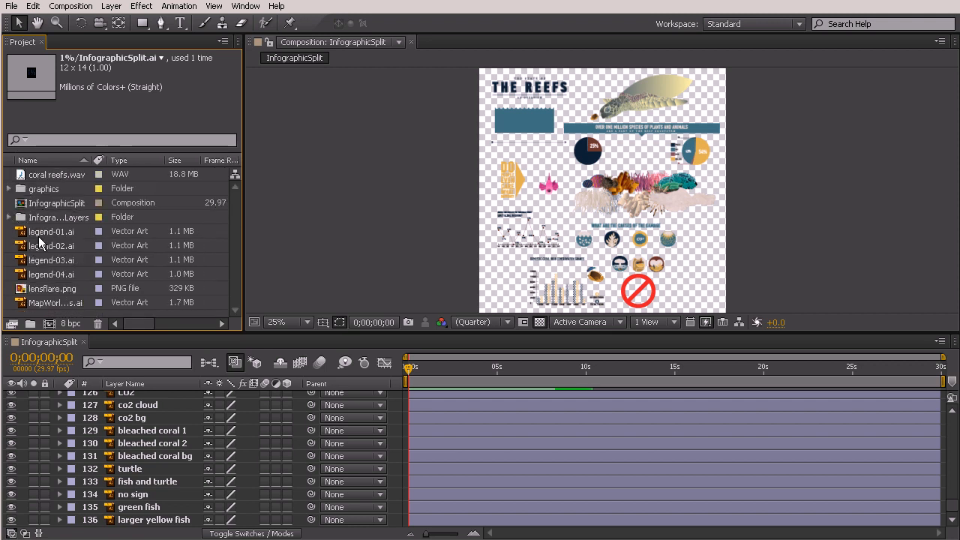
Move the InfographicSplit Layers folder, the four legend files, lensflare.png and MapWorldDots.ai into the graphics folder
drag(42, 217, 46, 192)
click(54, 217)
shift+click(60, 288)
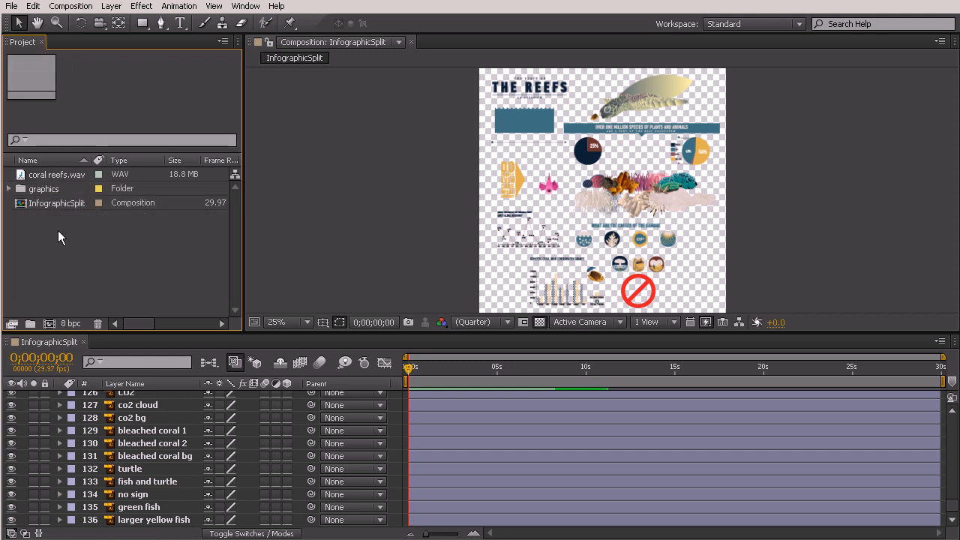
Create a project folder named Comps and move the InfographicSplit composition into it
right_click(103, 228)
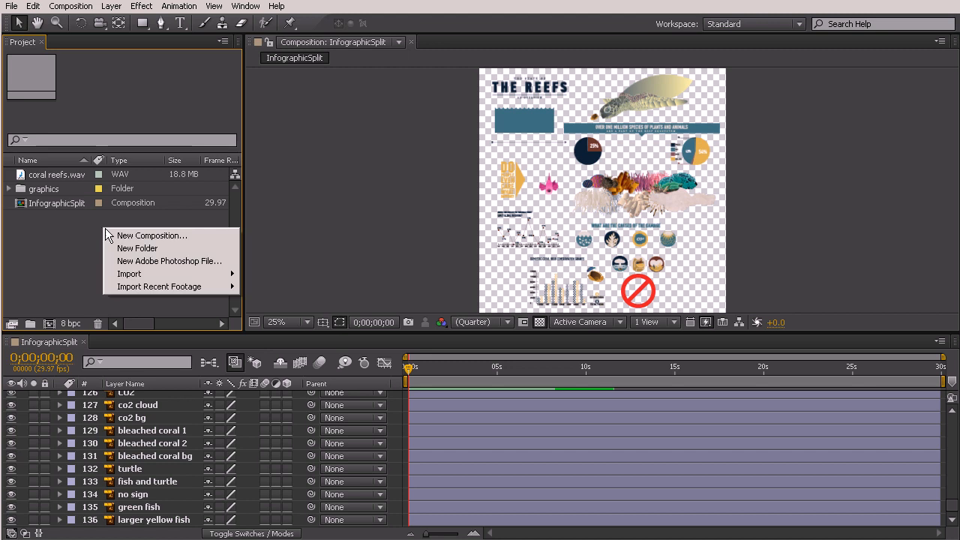
click(144, 247)
text(Comps)
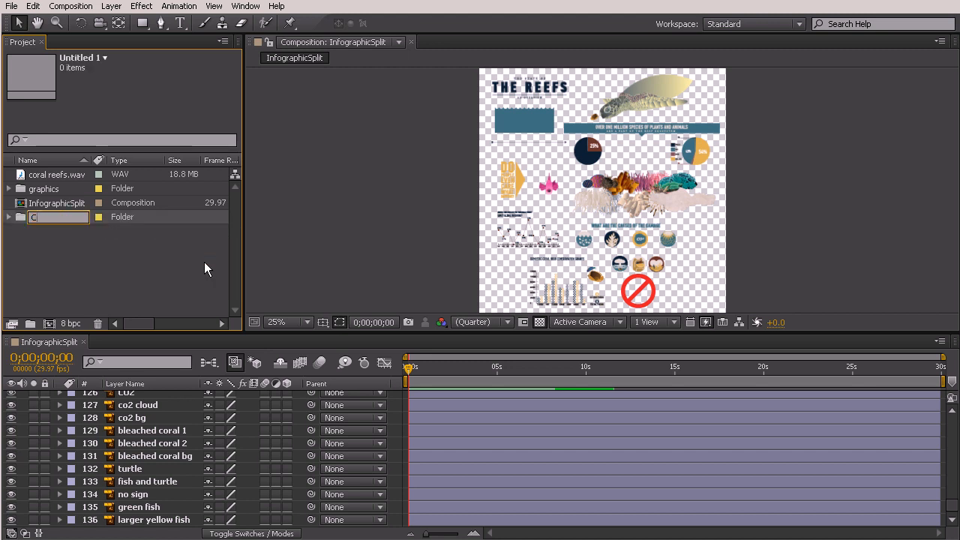
key(Return)
drag(47, 217, 39, 175)
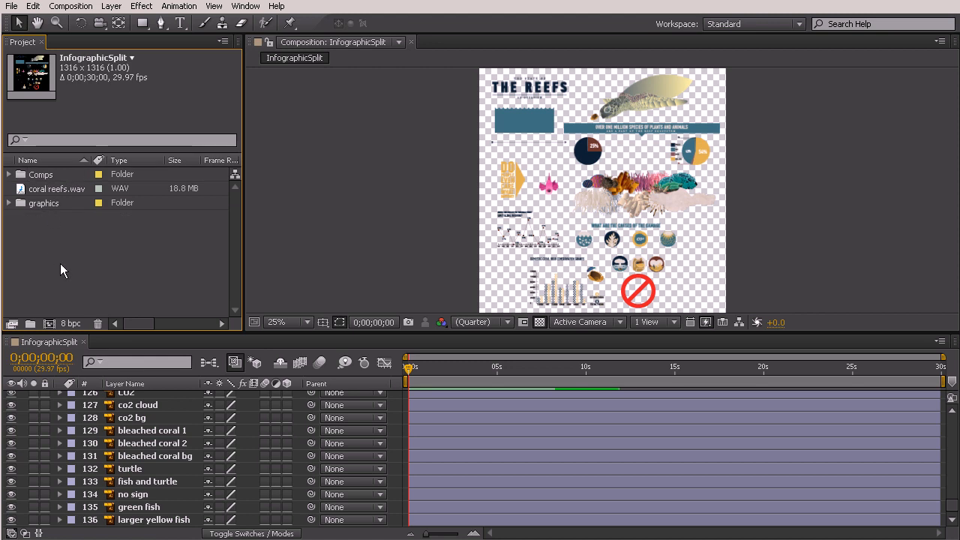
click(60, 263)
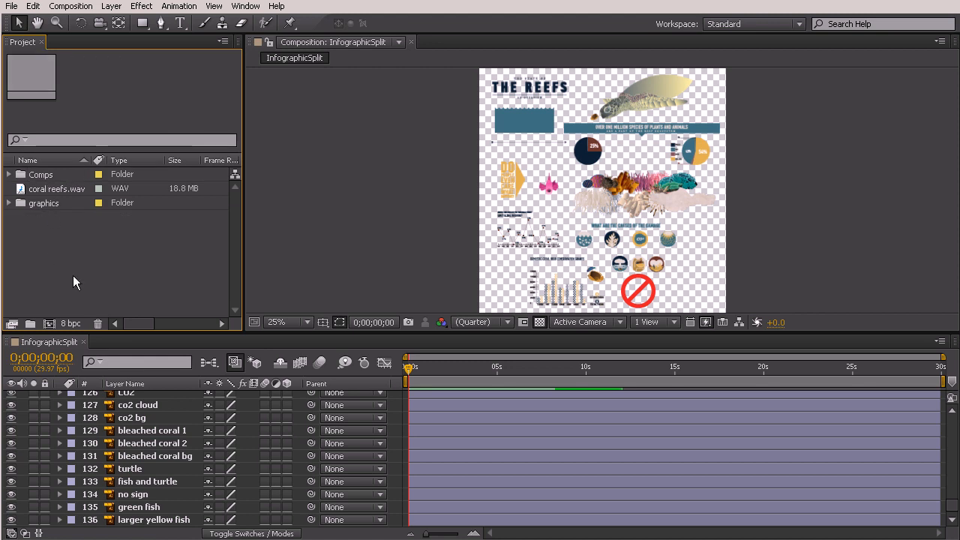
Create a new composition from coral reefs.wav and preview its playback
click(60, 193)
click(123, 263)
click(45, 190)
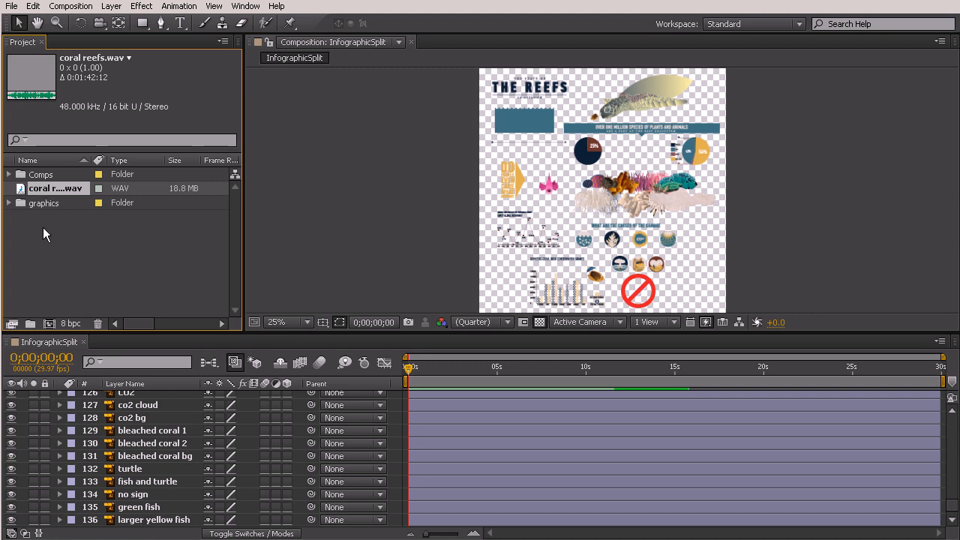
click(49, 324)
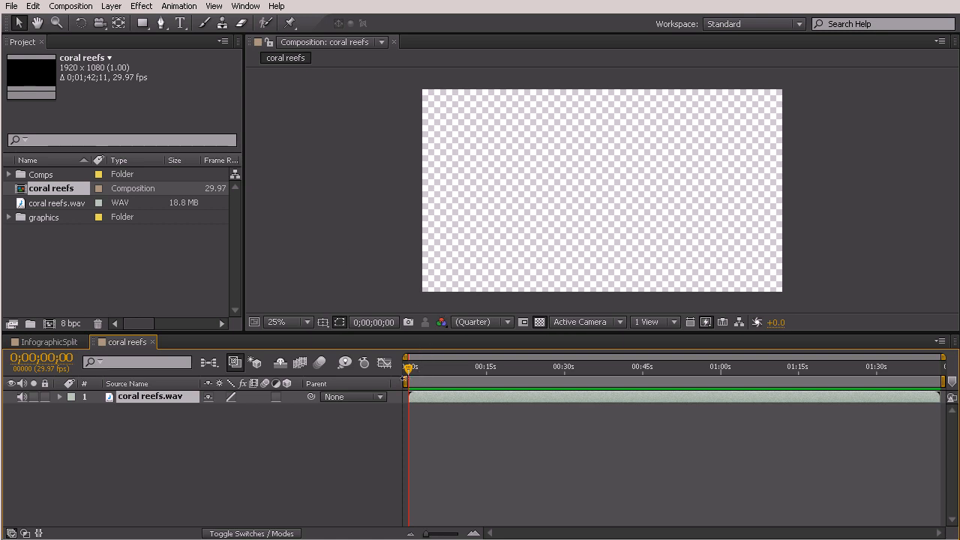
drag(409, 367, 391, 401)
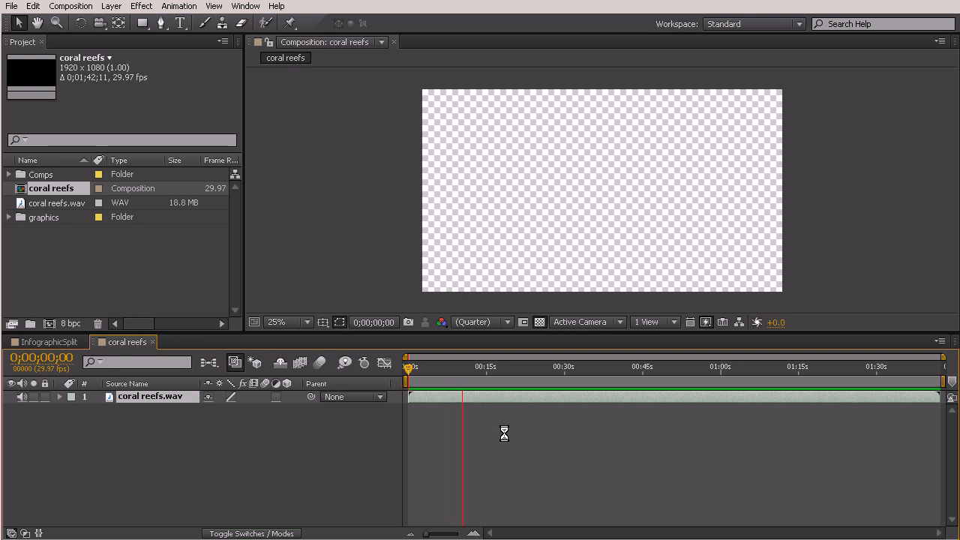
key(space)
Set the coral reefs composition to 1280 px wide with the aspect ratio locked, at 24 frames per second
click(71, 6)
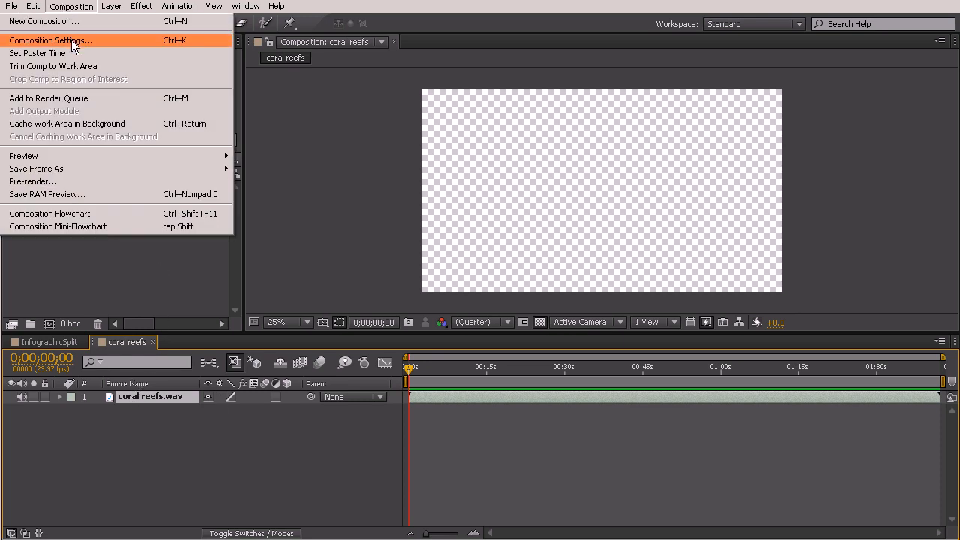
click(73, 42)
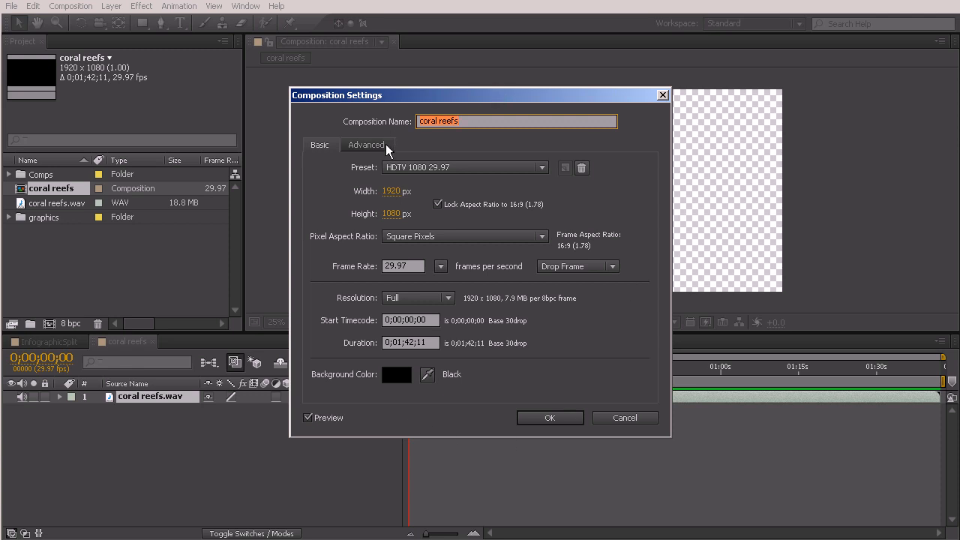
click(396, 194)
text(1280)
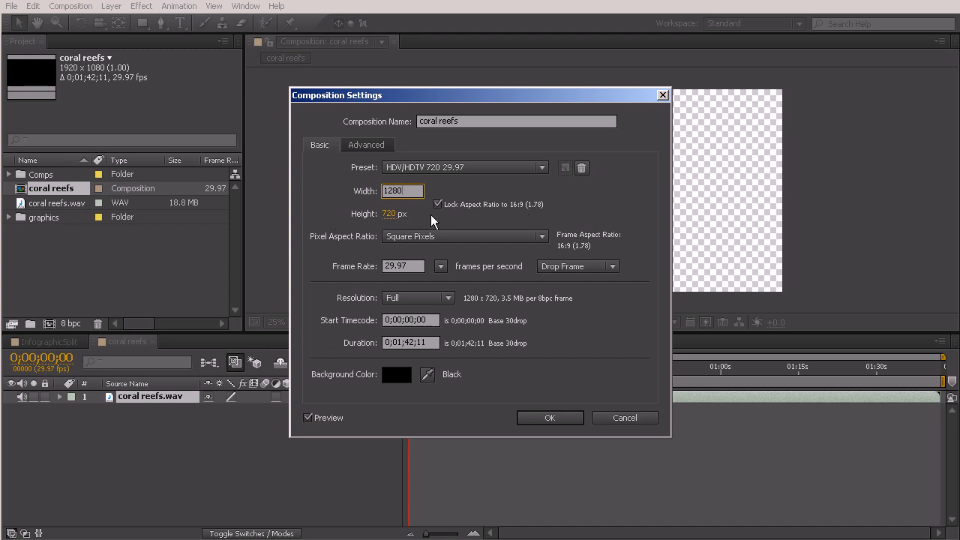
key(Return)
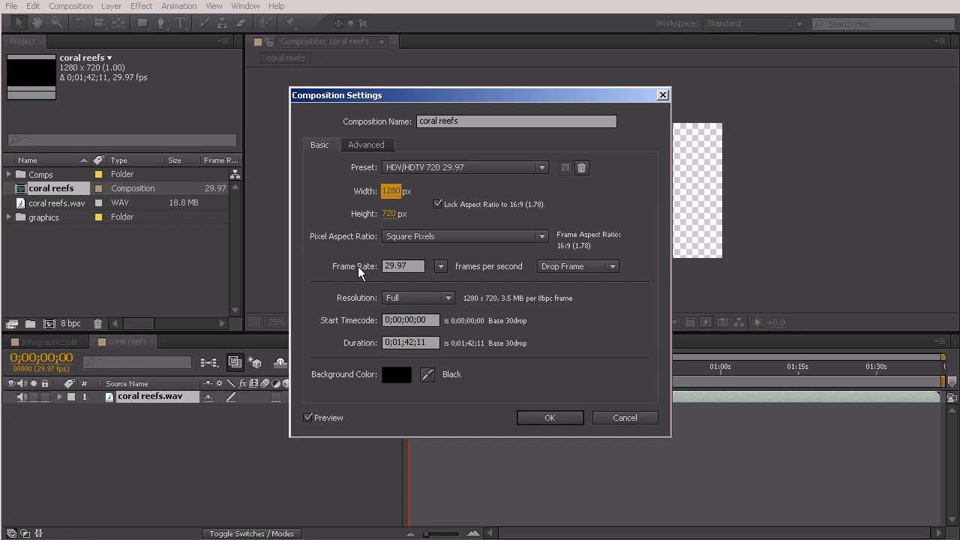
click(441, 267)
click(450, 336)
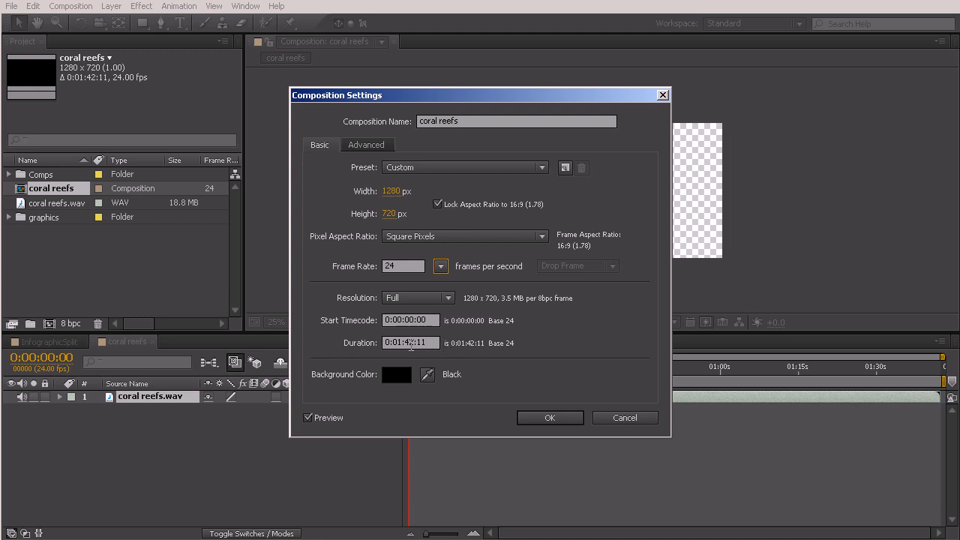
Rename the composition MAIN CORAL INFOGRAPHIC, apply its settings and move it into the Comps folder
click(475, 121)
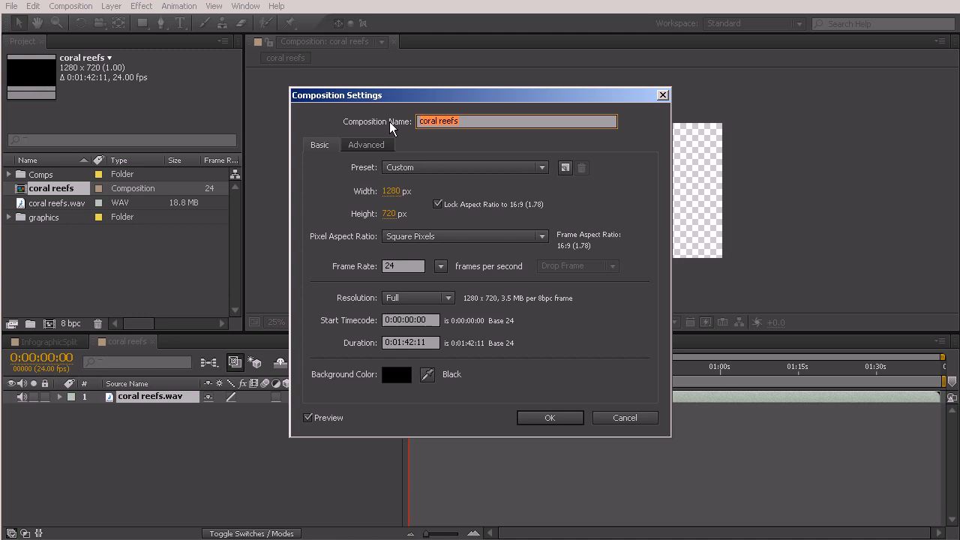
text(MAIN CORAL INGO)
key(BackSpace)
key(BackSpace)
text(FOGRAPHIC)
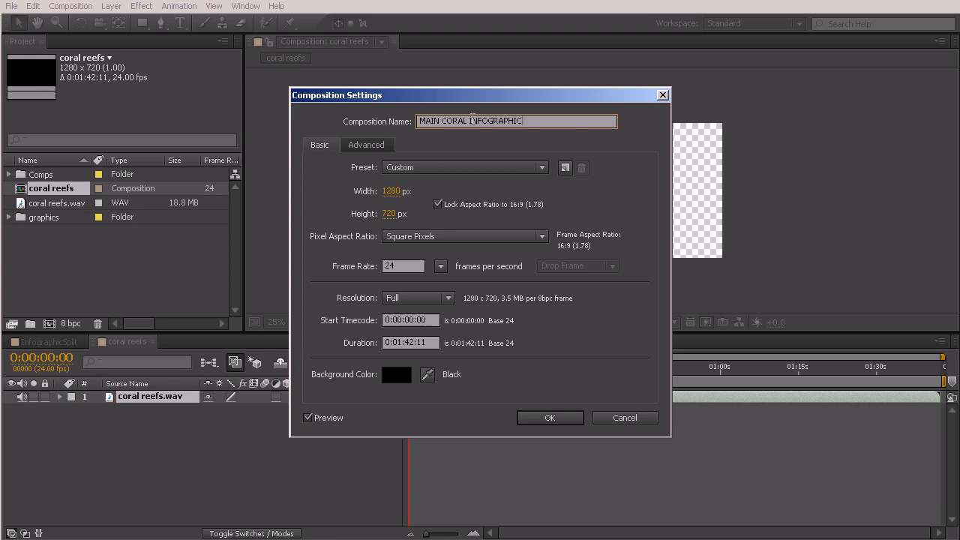
click(554, 418)
click(94, 235)
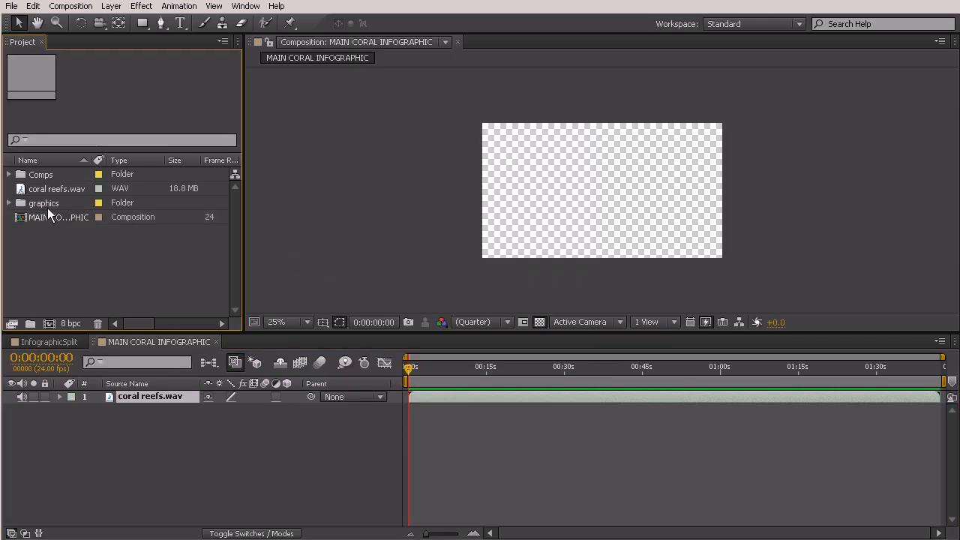
drag(48, 214, 39, 173)
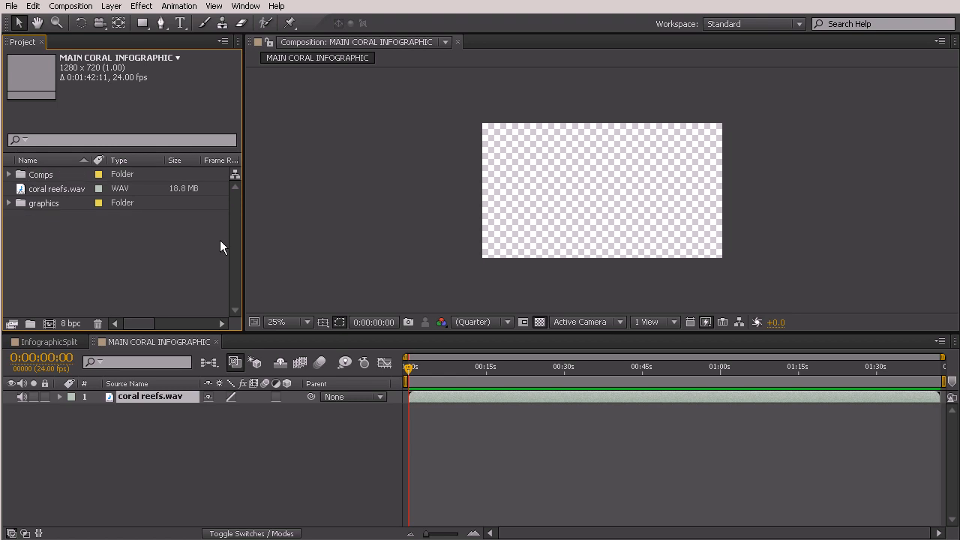